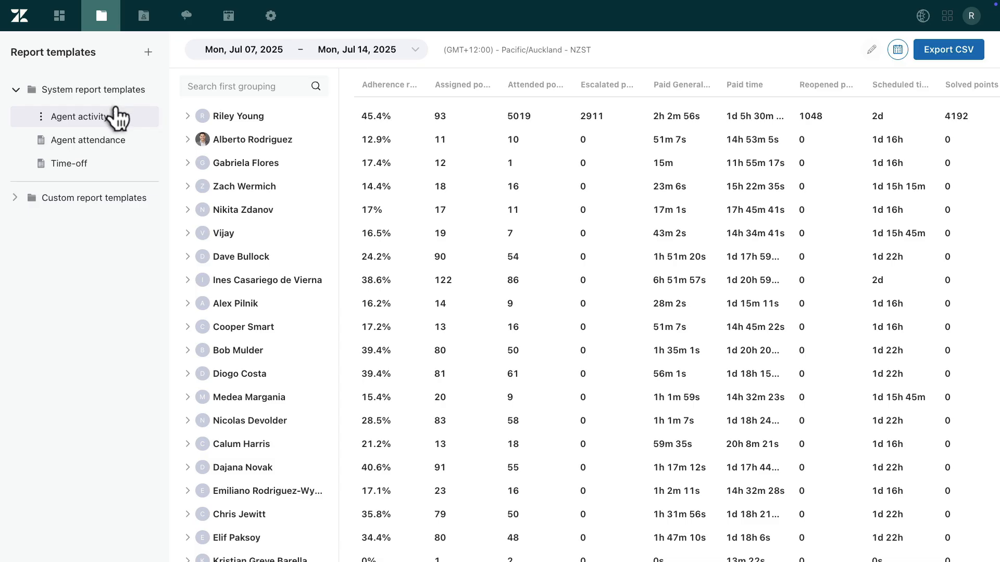
- View the Agent attendance and Time-off system reports, and check which actions the Time-off template offers
left_click(116, 140)
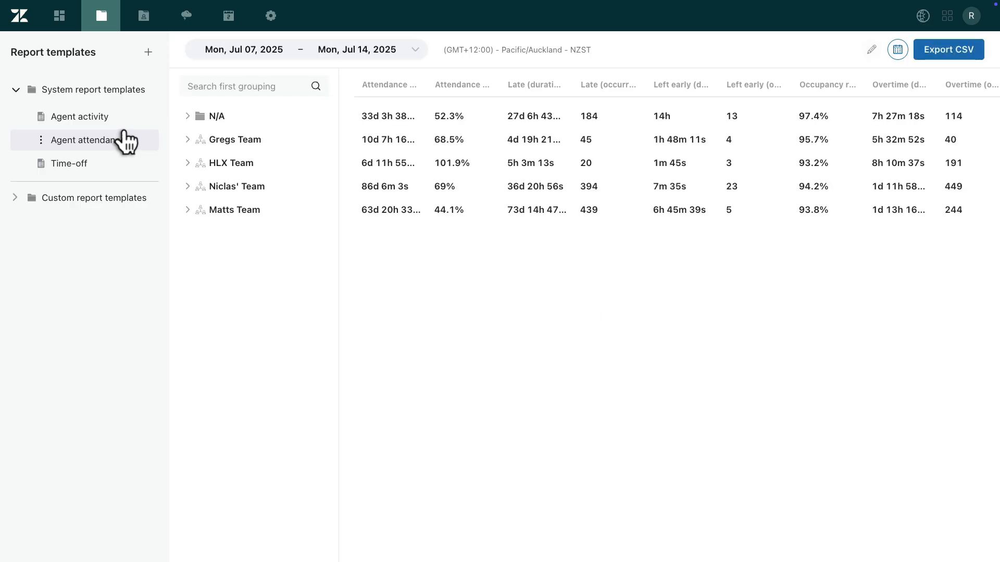
left_click(118, 162)
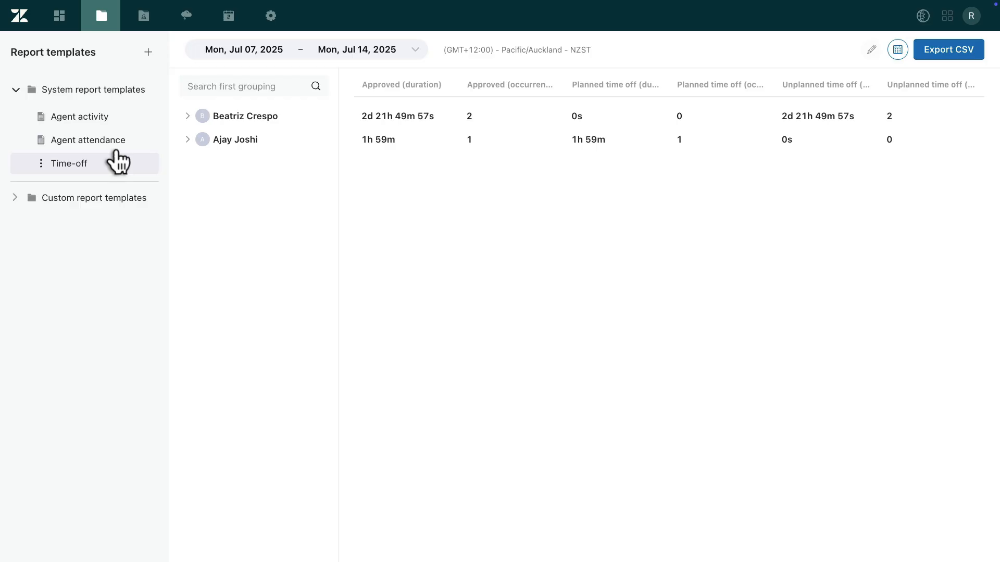
left_click(43, 157)
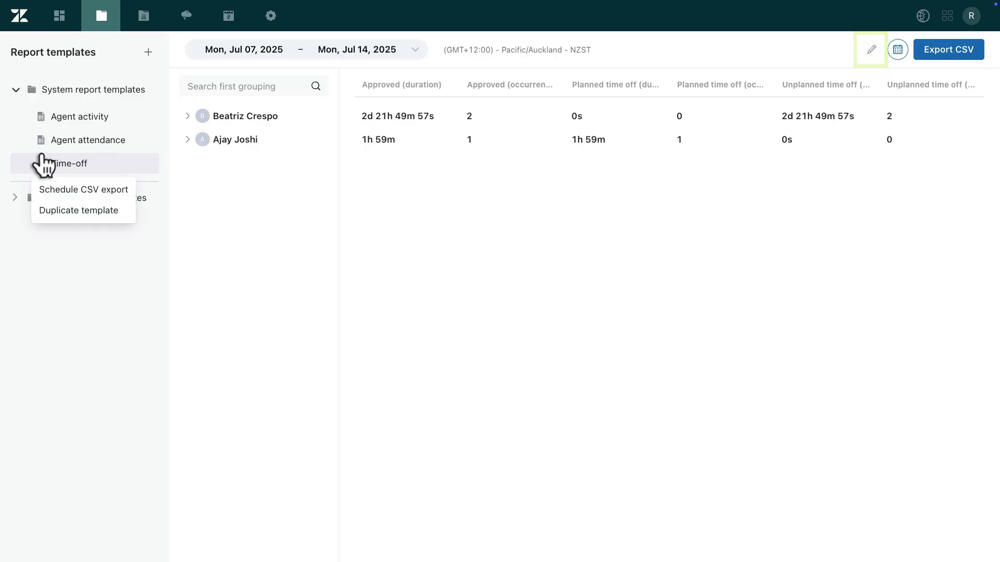
left_click(42, 157)
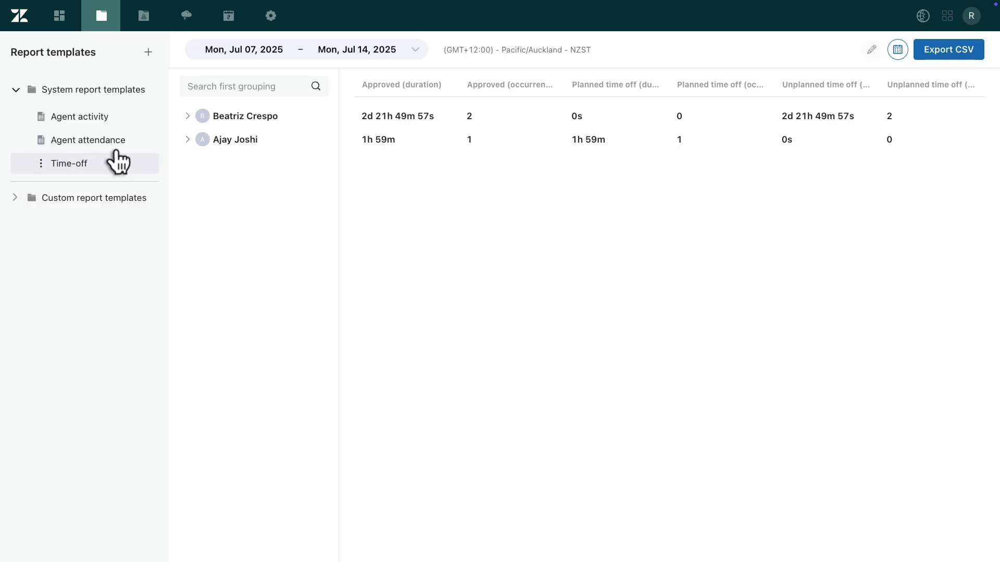
- Start a new report template titled "Gregs Team Productivity" and check its time zone options
left_click(145, 51)
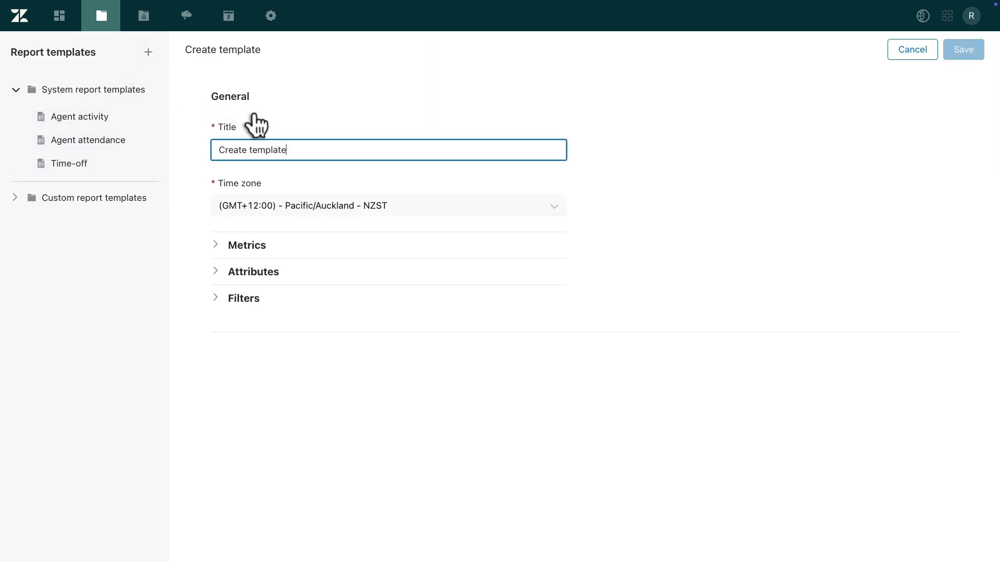
left_click_drag(293, 149, 198, 133)
type("Gregs Team Productivity")
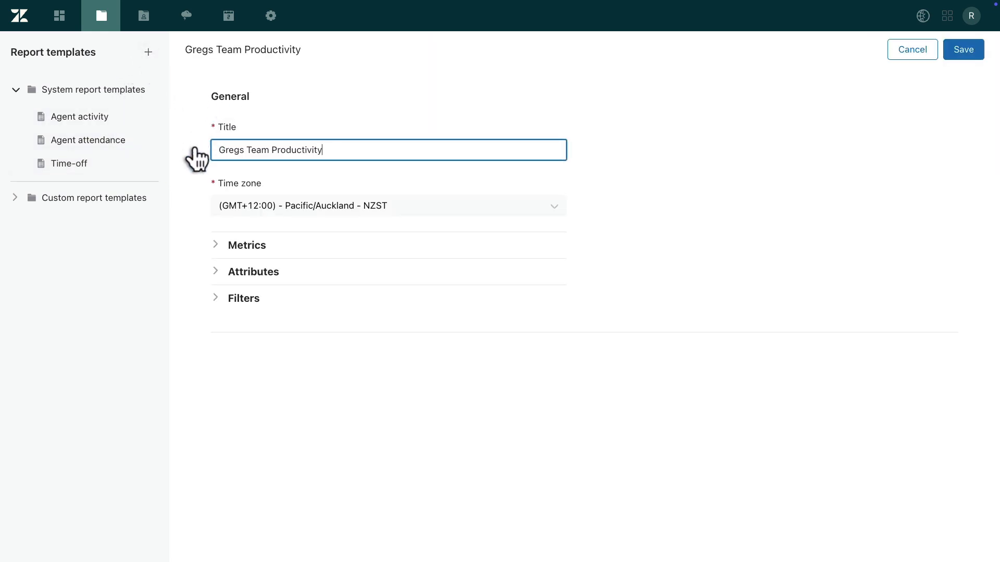
left_click_drag(192, 181, 193, 191)
left_click(197, 203)
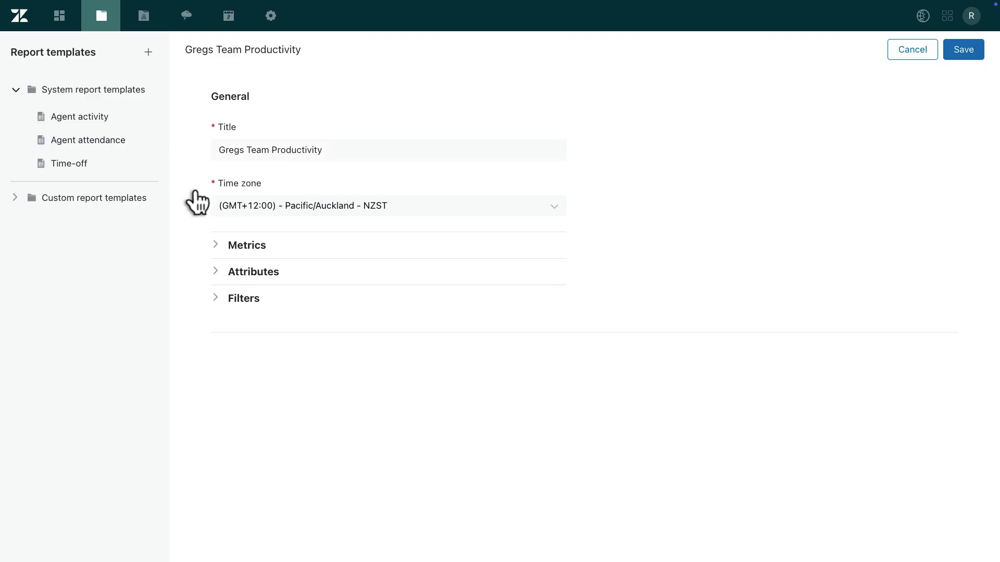
left_click(217, 204)
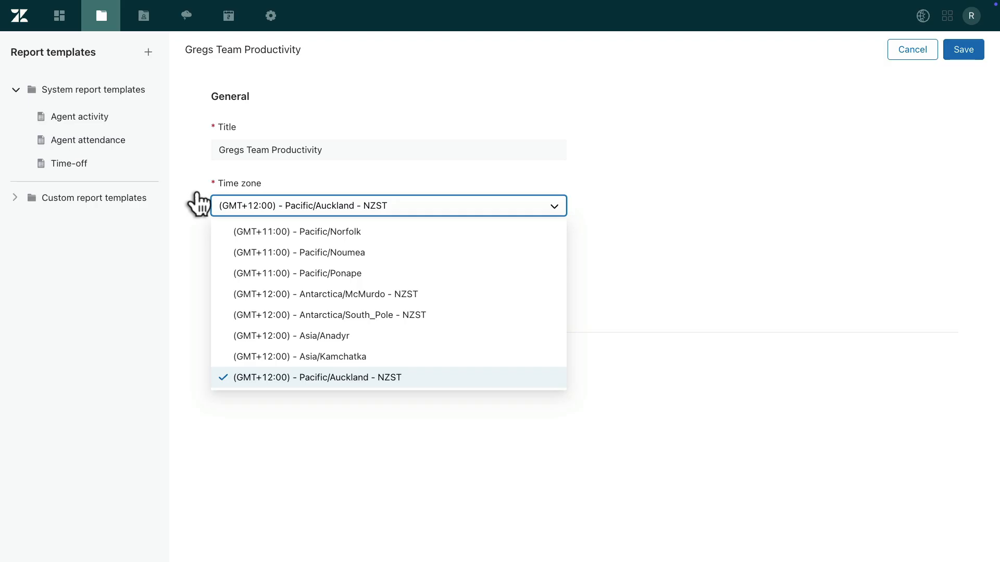
left_click(198, 203)
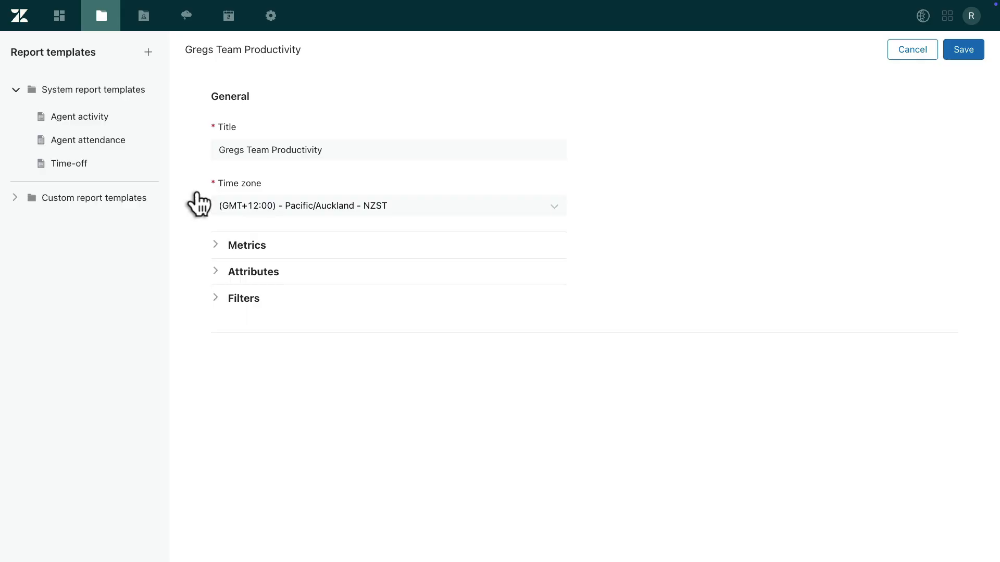
- Add the metrics Number of tickets touched, Productive time, Ticket time, Total time, Unproductive time and Untracked time to the template
left_click(214, 237)
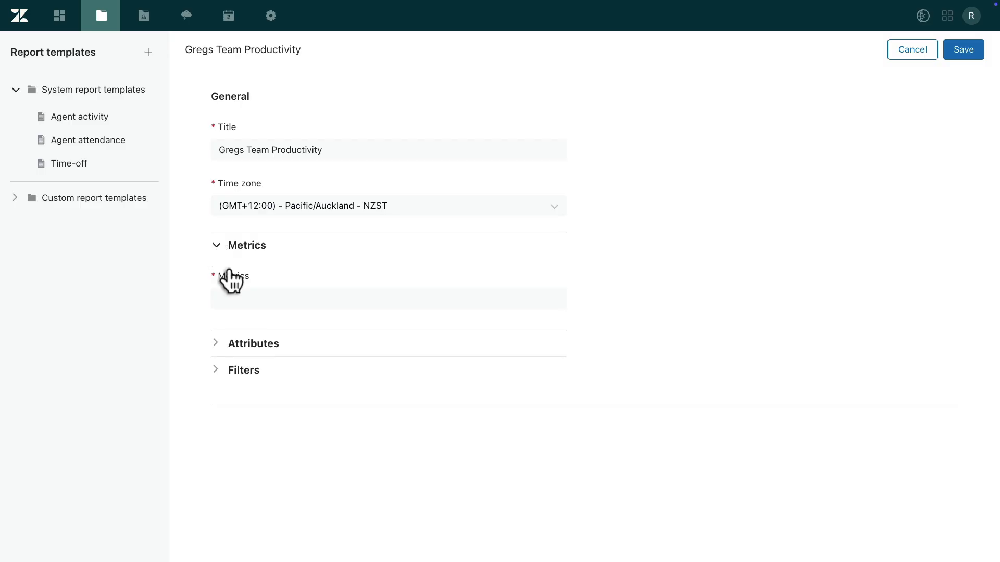
left_click(229, 300)
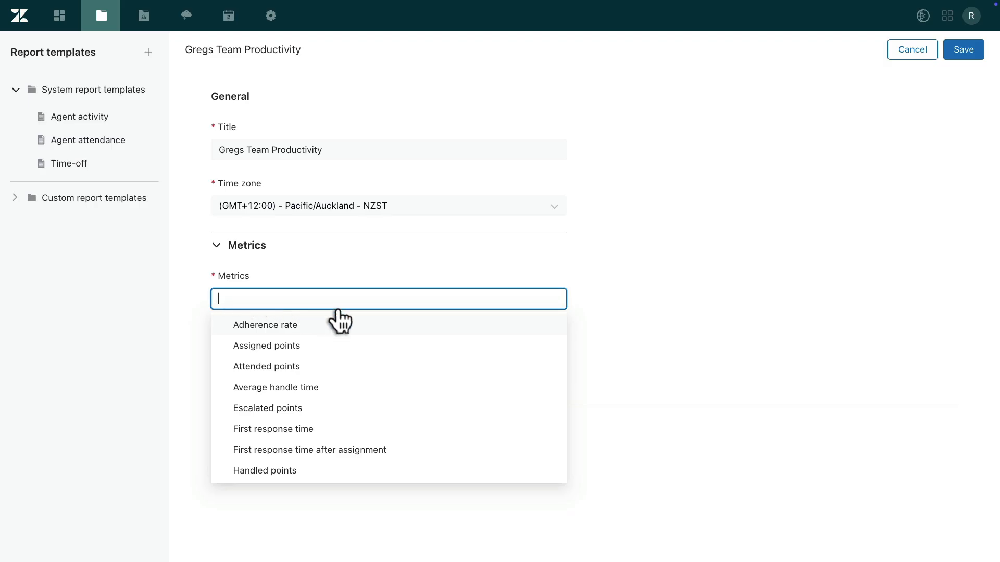
scroll(494, 354, "down", 3)
scroll(494, 380, "down", 3)
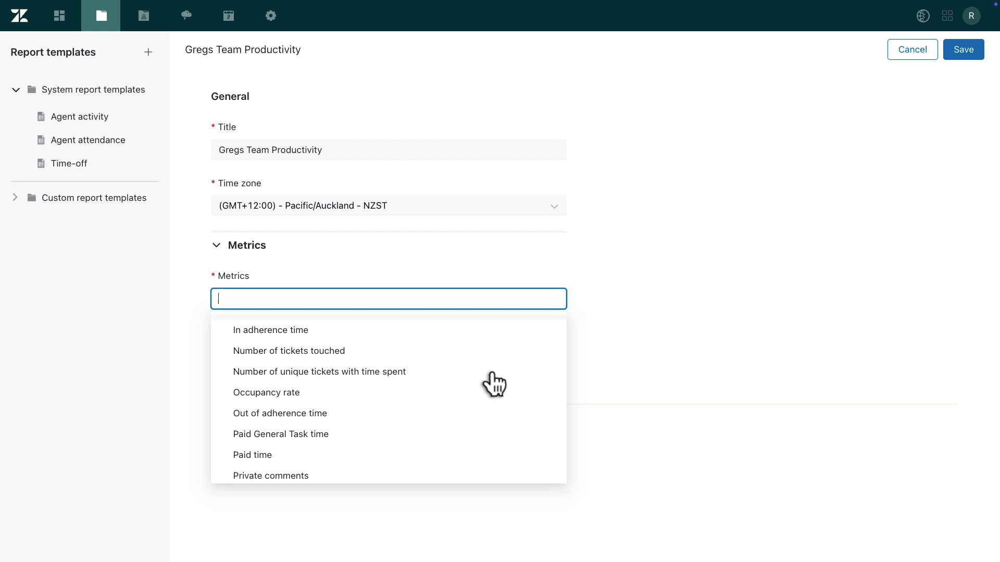
left_click(599, 301)
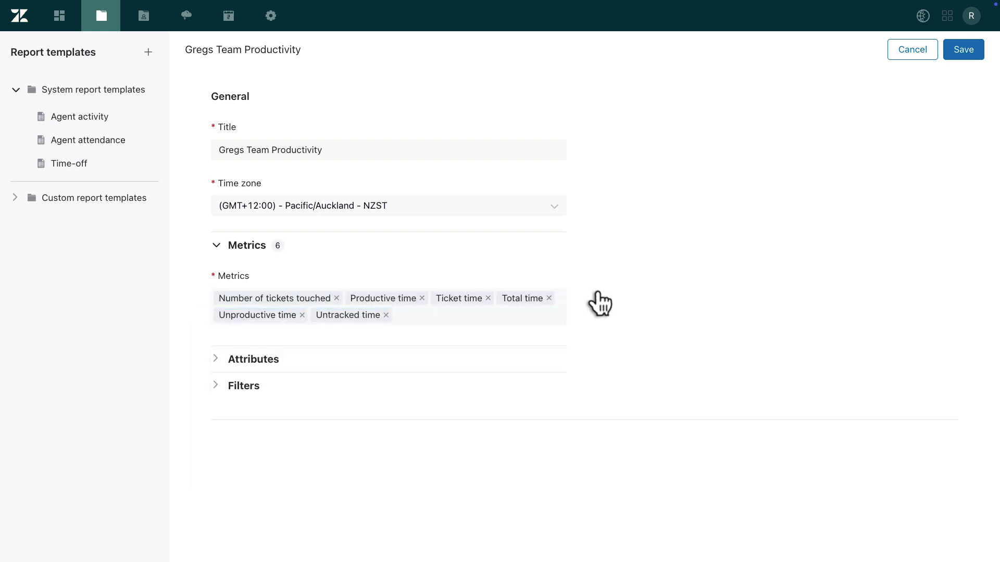
- Try grouping the report by Custom field and look through the custom fields on offer
left_click(214, 361)
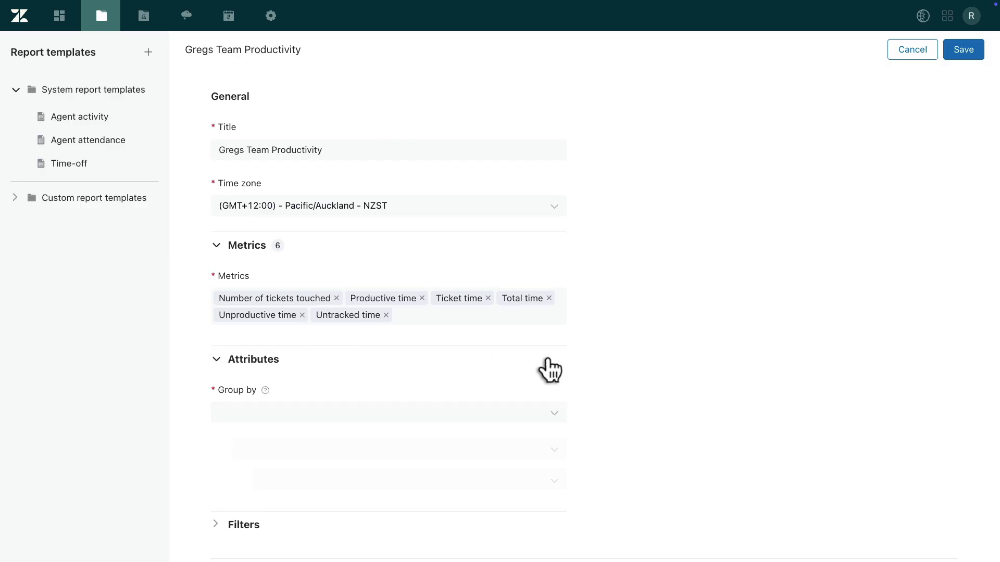
left_click(541, 413)
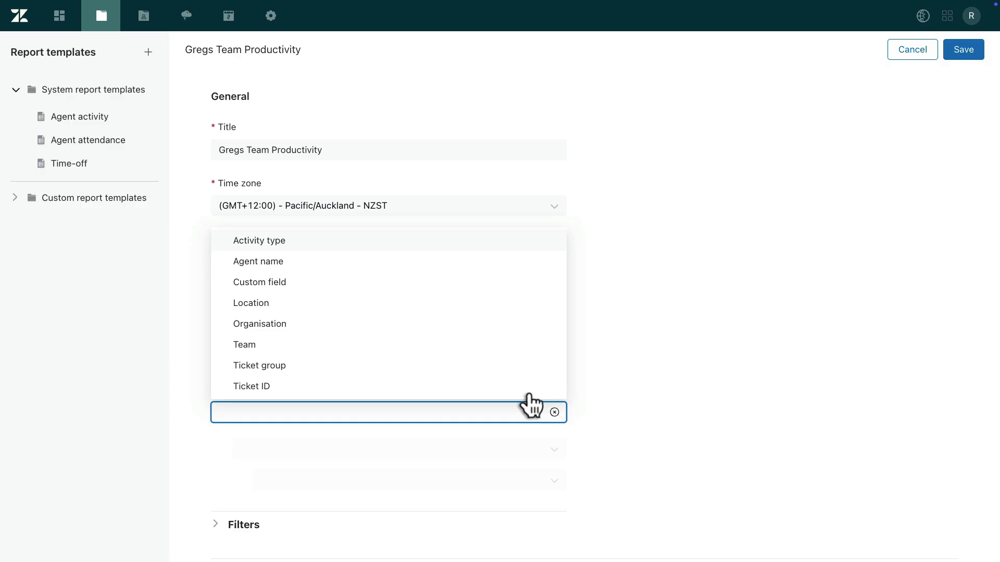
left_click(324, 282)
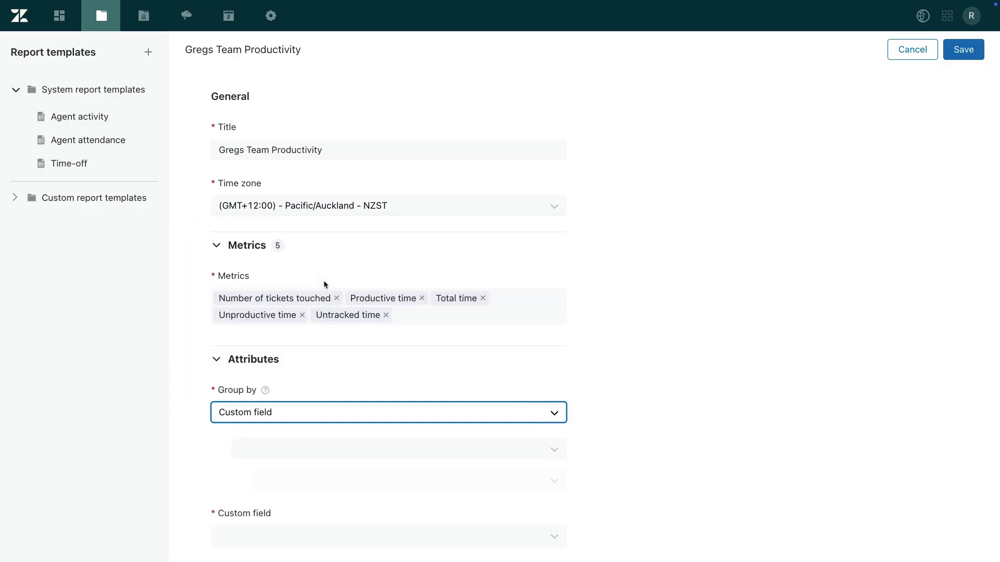
scroll(301, 346, "down", 2)
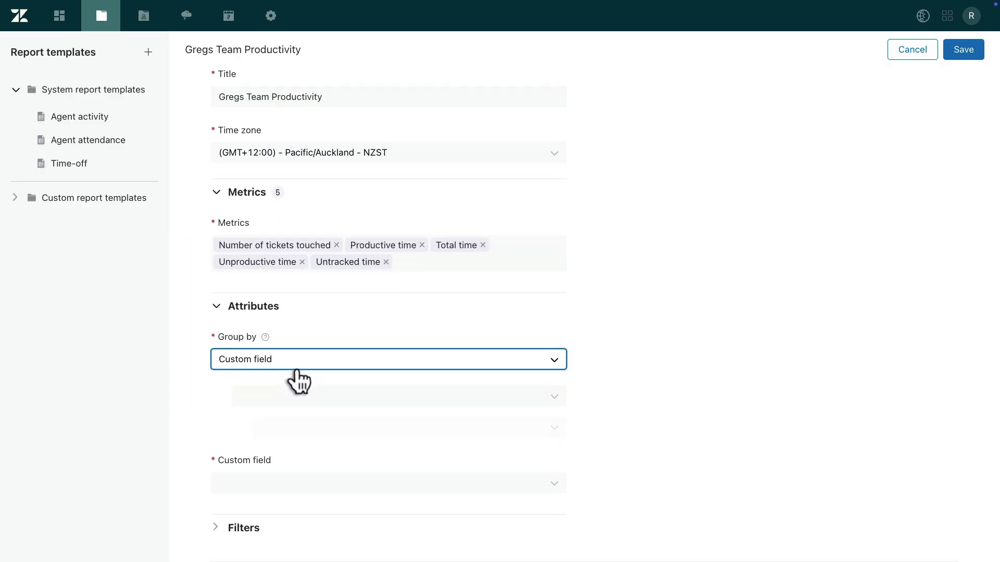
left_click(535, 482)
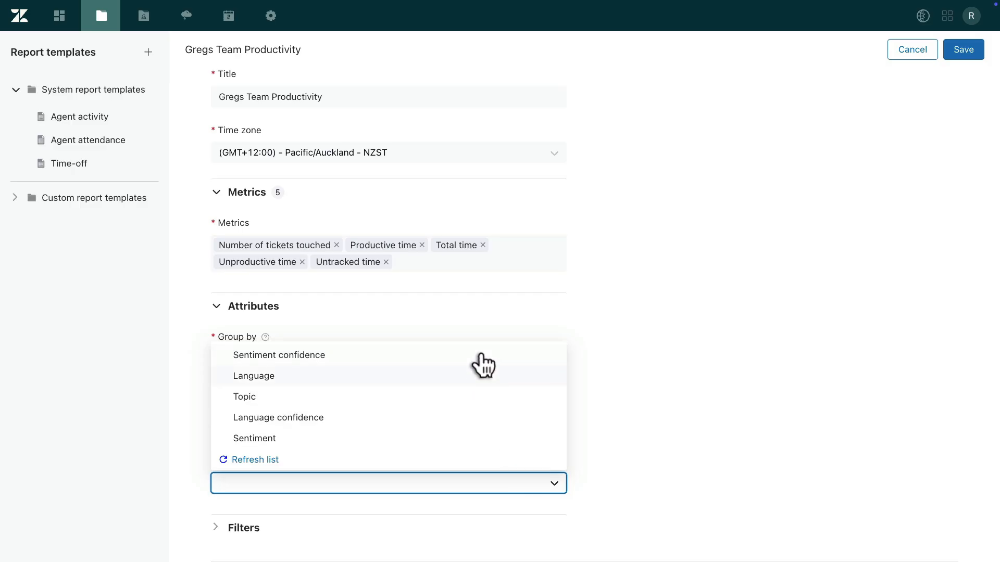
left_click(599, 441)
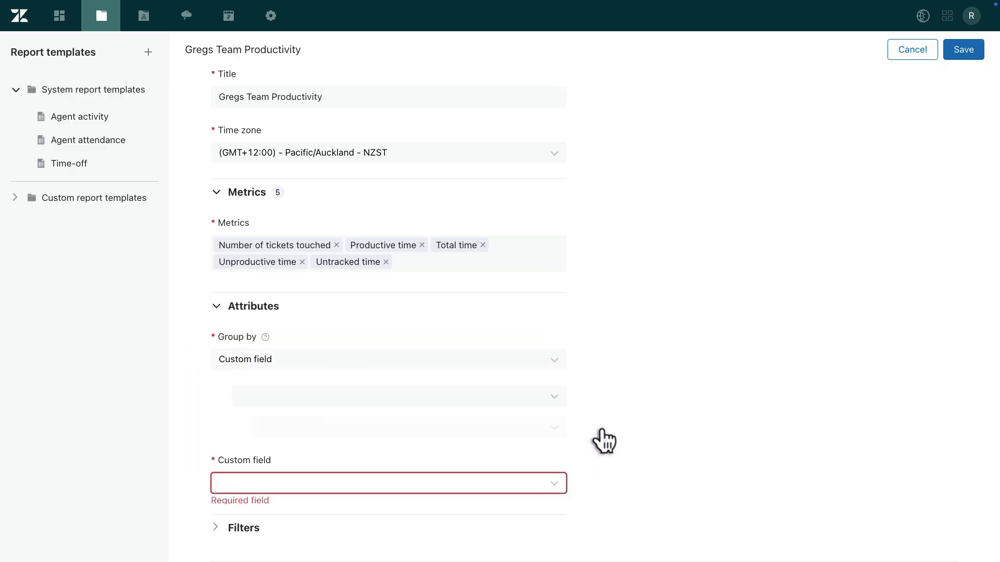
- Group the report by Agent name at the first level, Activity type at the second and Time breakdown at the third
left_click(552, 359)
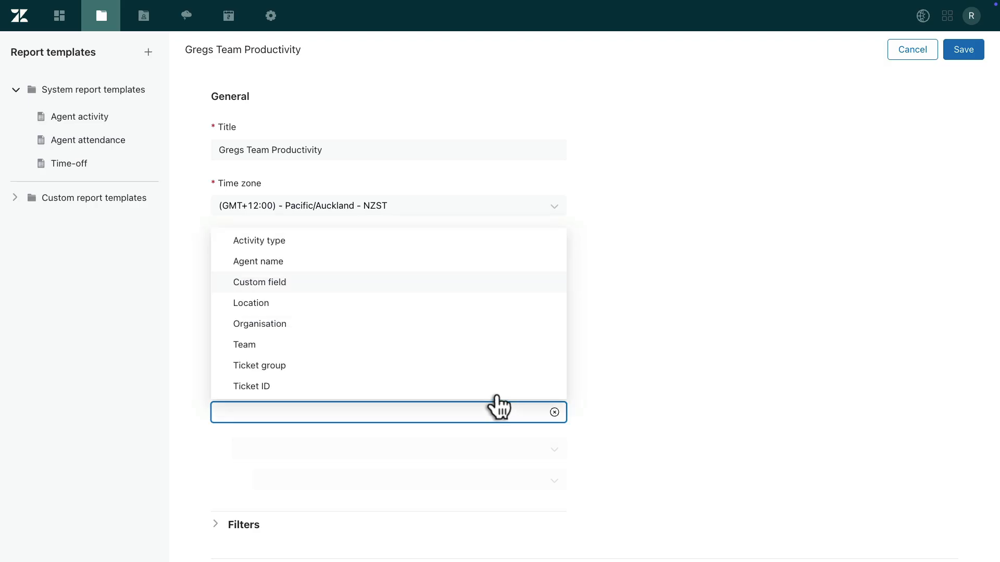
left_click(330, 263)
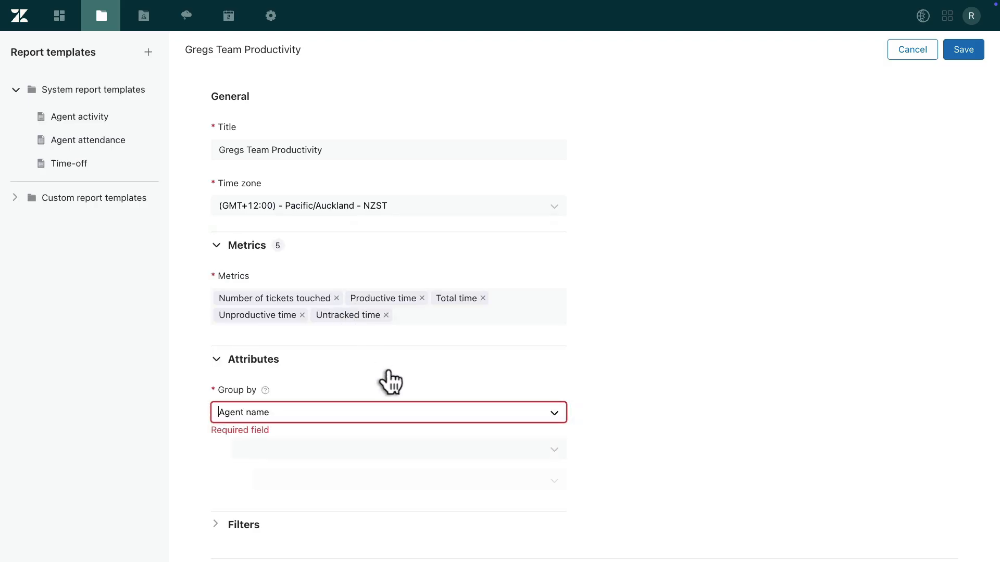
left_click(463, 454)
left_click(340, 278)
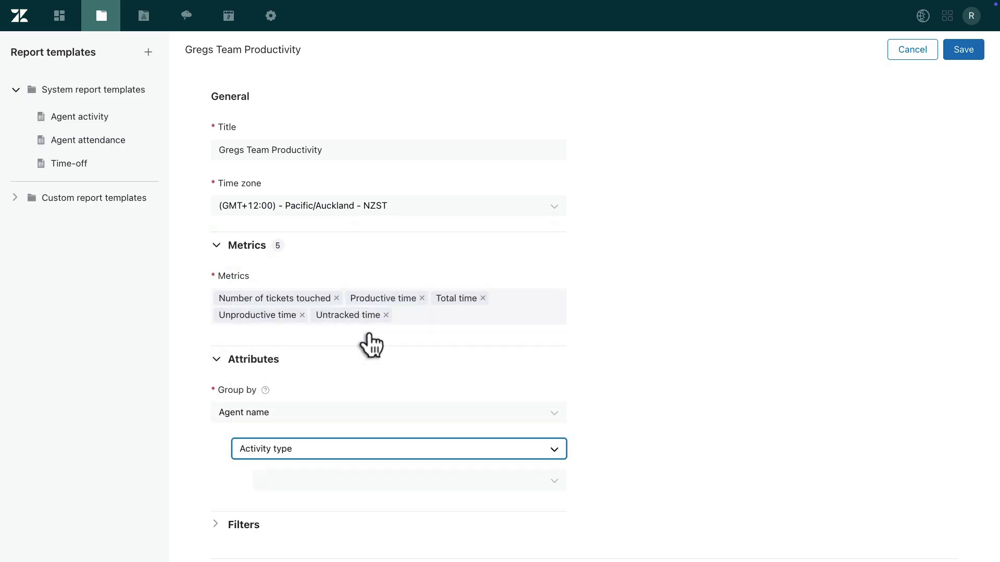
left_click(462, 477)
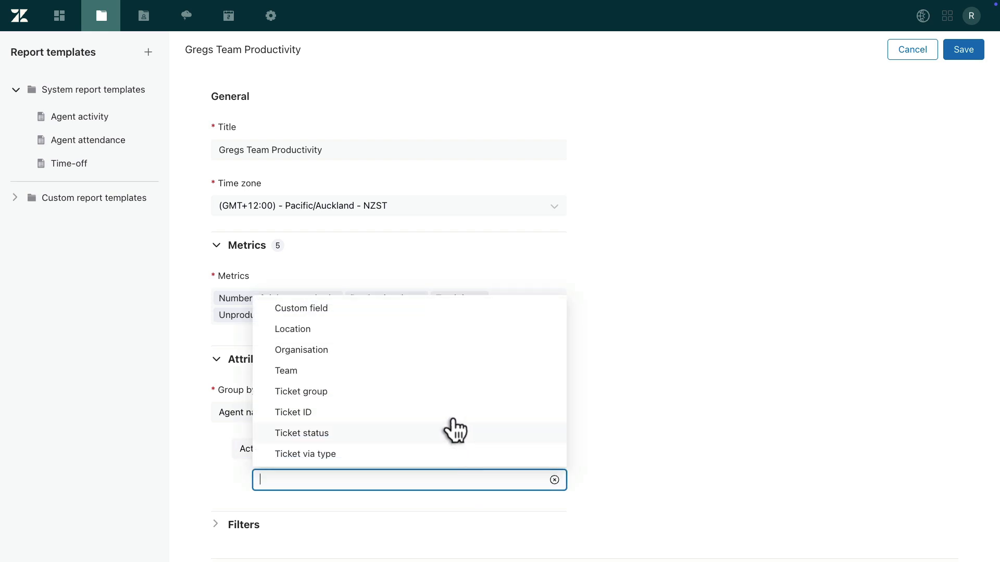
scroll(458, 434, "down", 1)
left_click(454, 451)
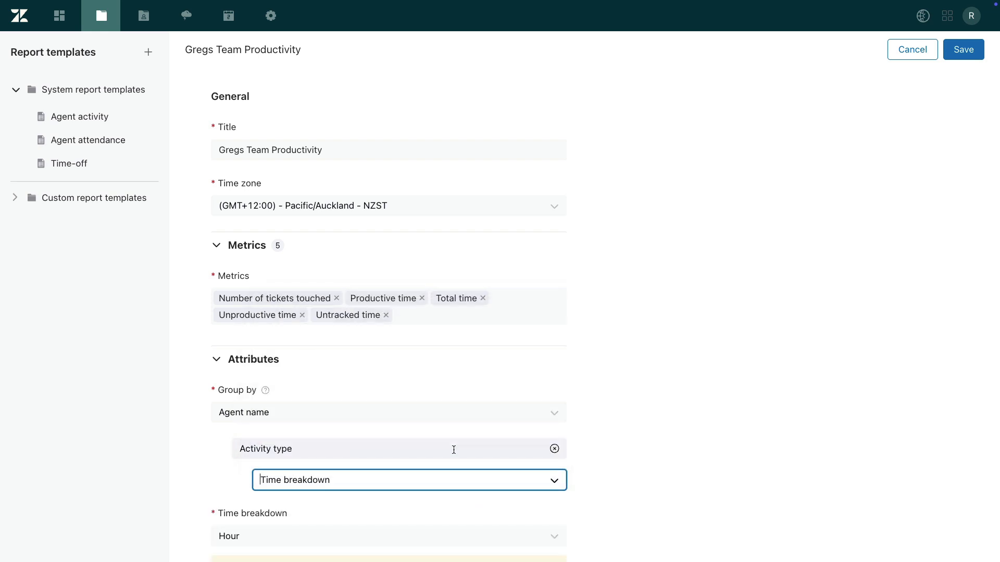
left_click(609, 494)
- Review the time breakdown intervals and choose Hour
scroll(609, 493, "down", 2)
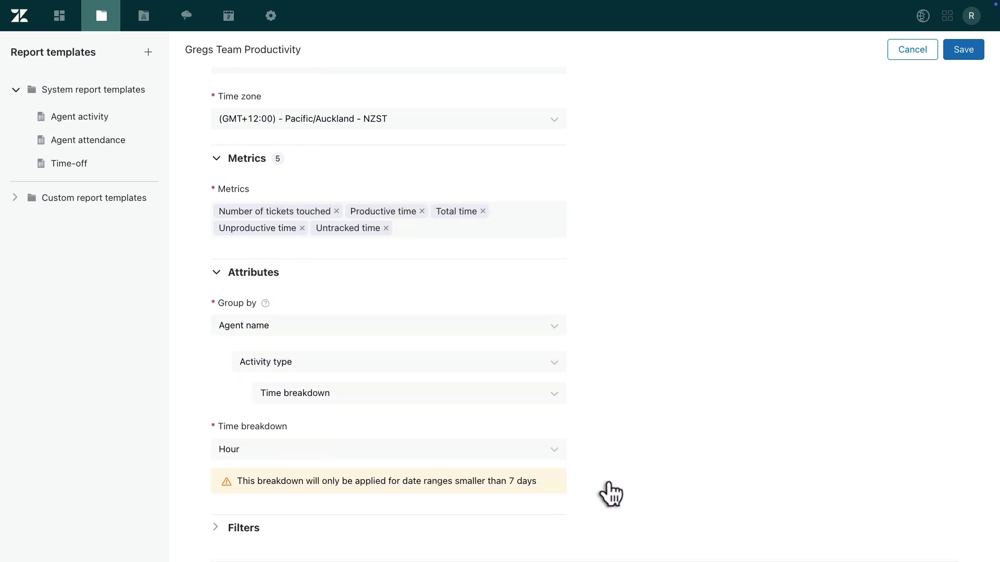
left_click(535, 449)
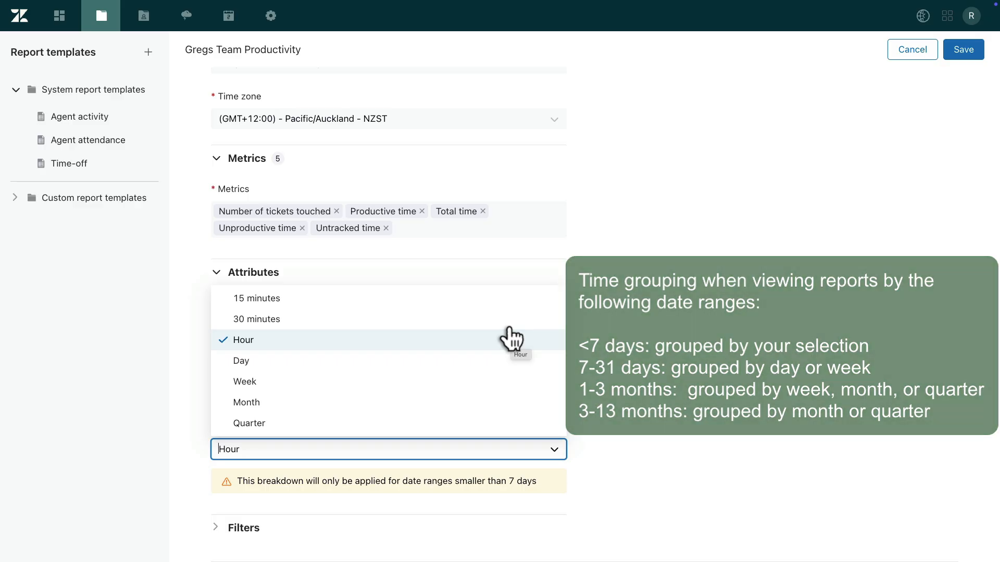
left_click(510, 339)
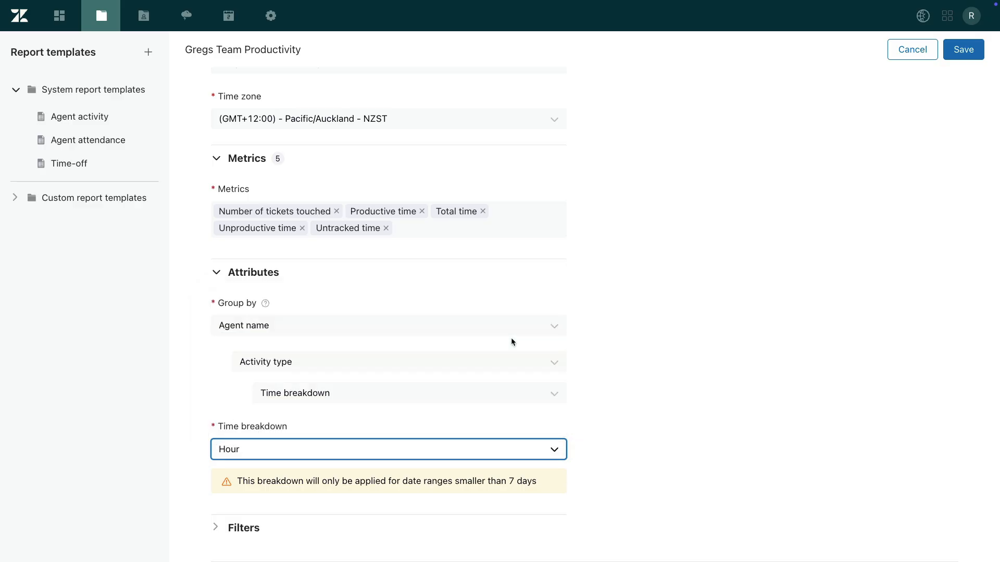
left_click(603, 461)
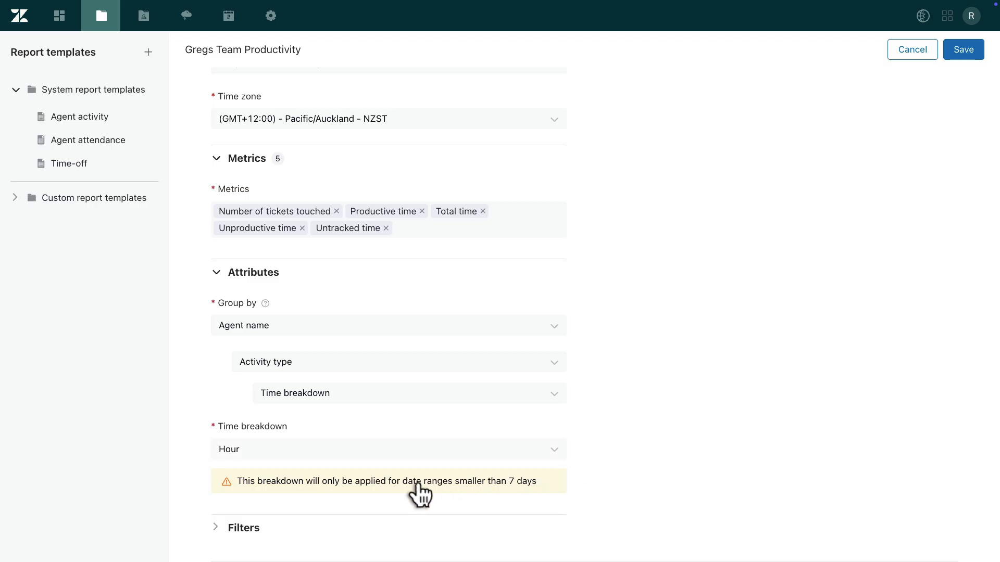
- Filter the report template by team so that it covers only Gregs Team
left_click(214, 526)
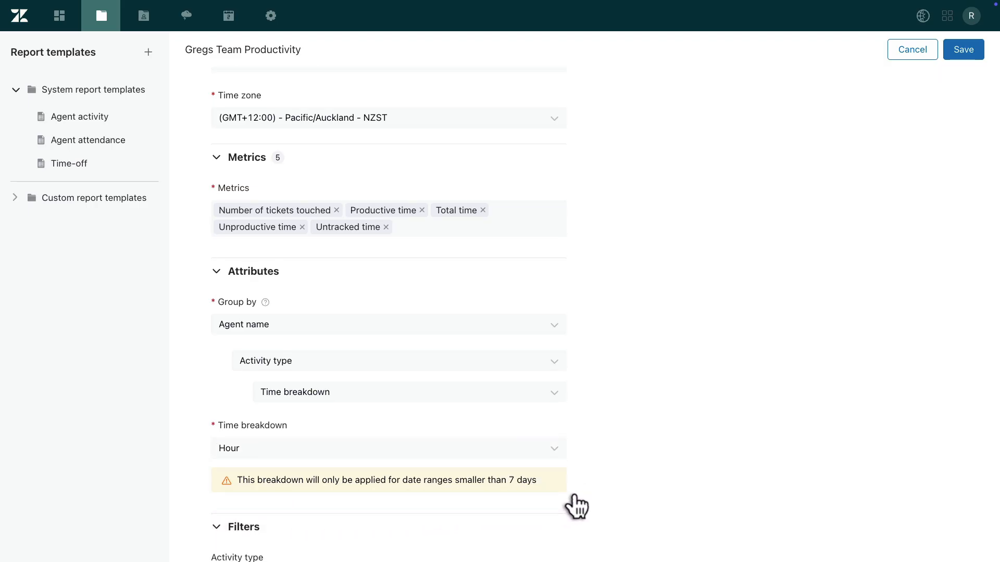
scroll(575, 504, "down", 5)
scroll(576, 506, "down", 2)
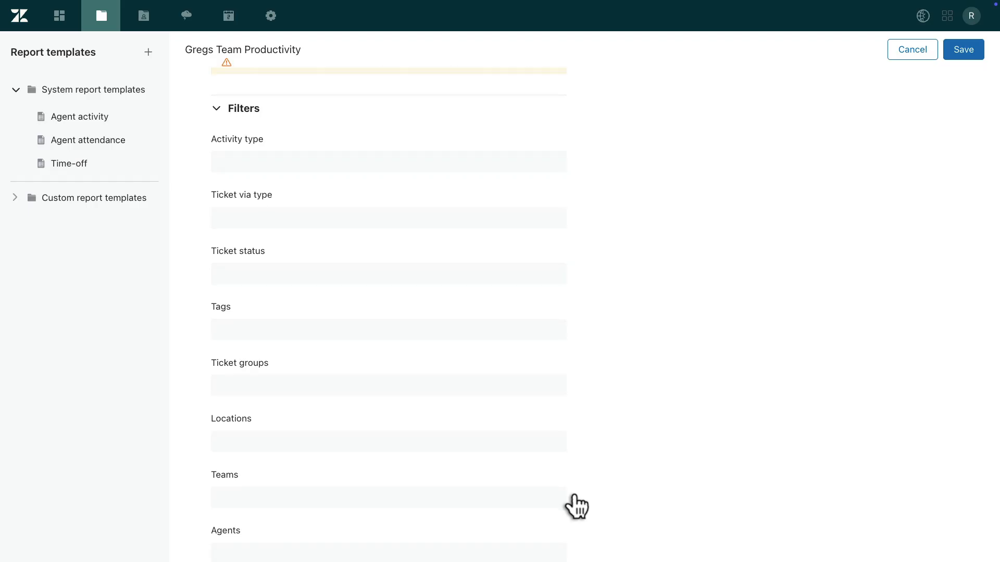
scroll(576, 506, "down", 1)
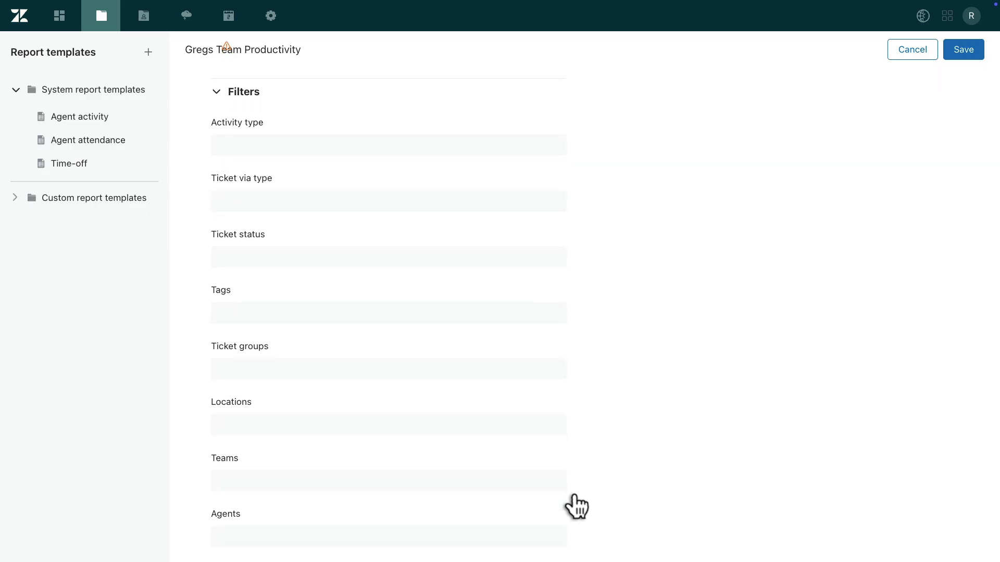
scroll(576, 506, "down", 2)
left_click(314, 396)
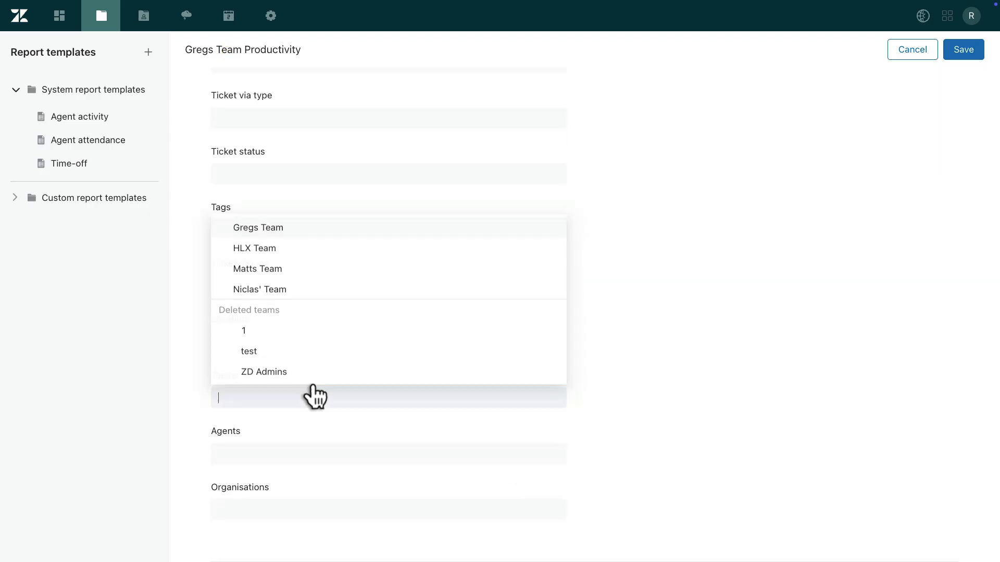
left_click(280, 227)
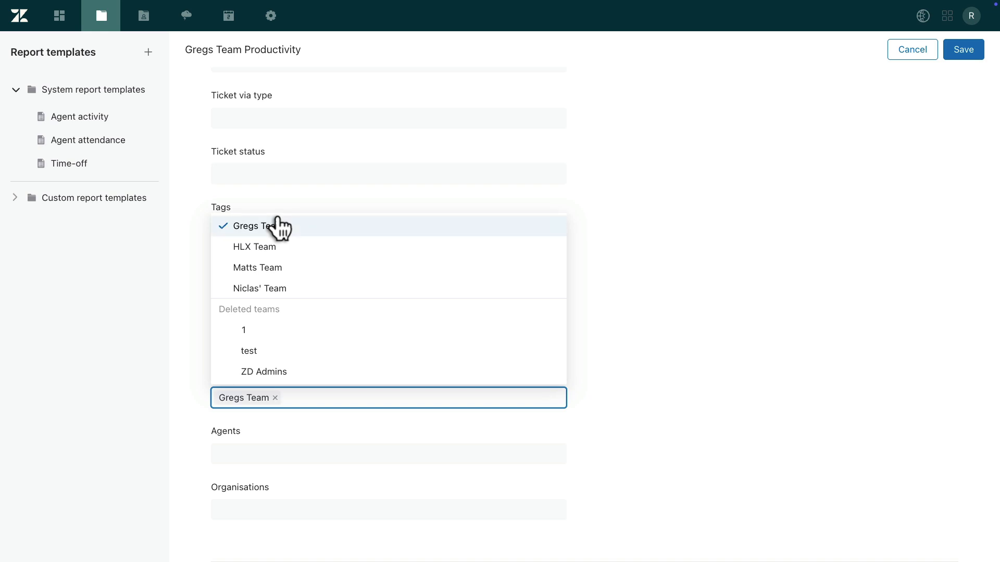
left_click(633, 375)
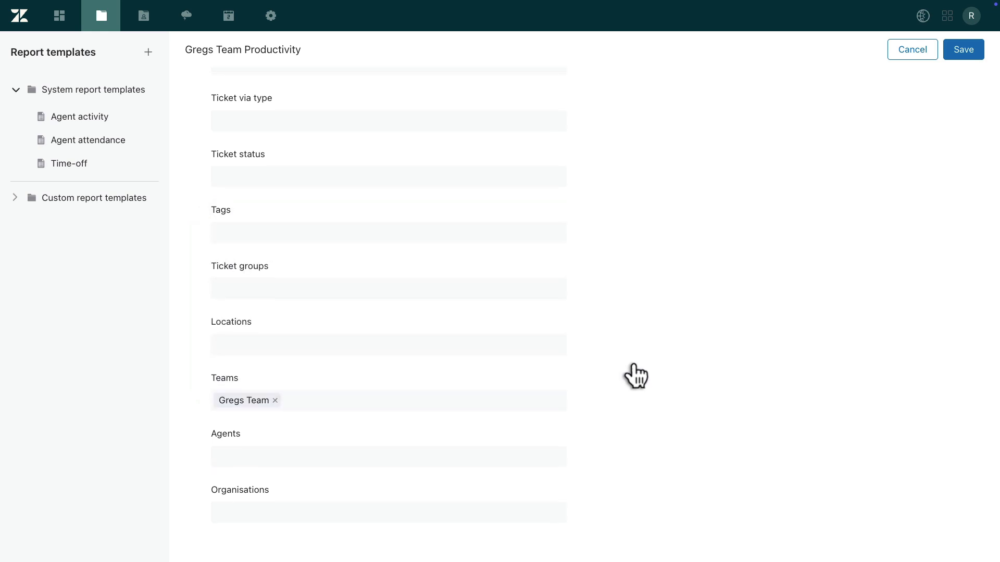
scroll(633, 375, "up", 1)
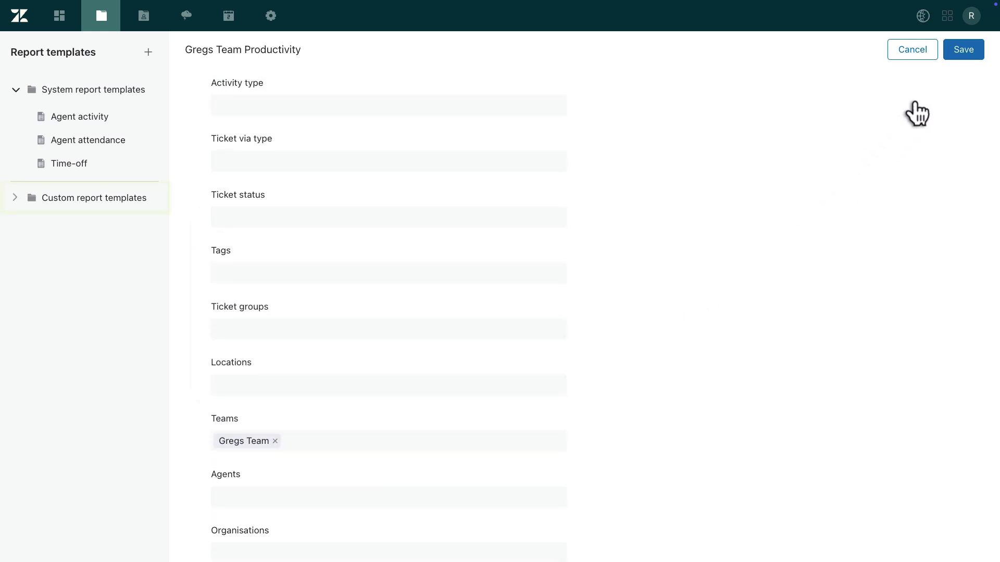
- Save the report template and limit the report's date range to the single day Fri, Jul 11, 2025
left_click(958, 54)
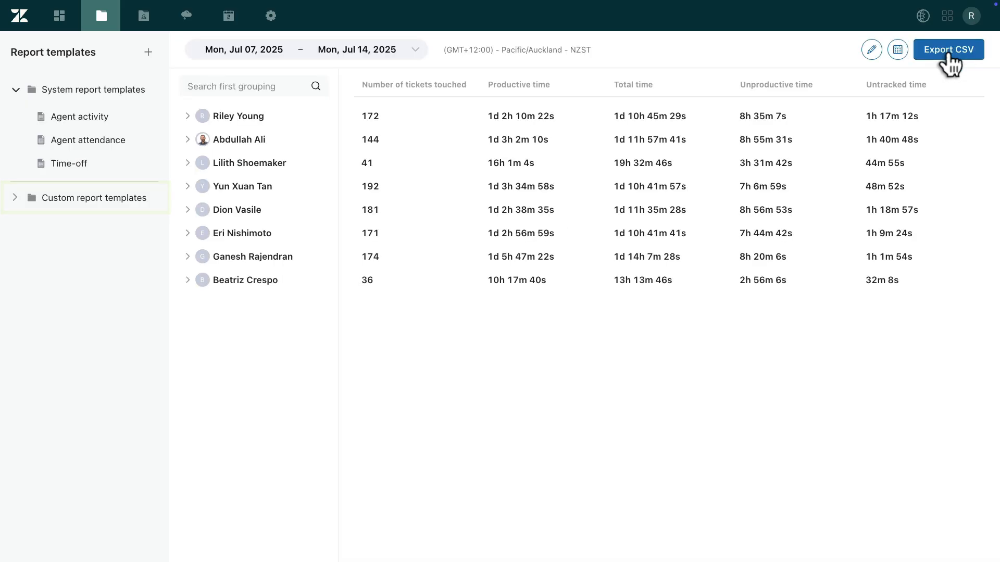
left_click(385, 52)
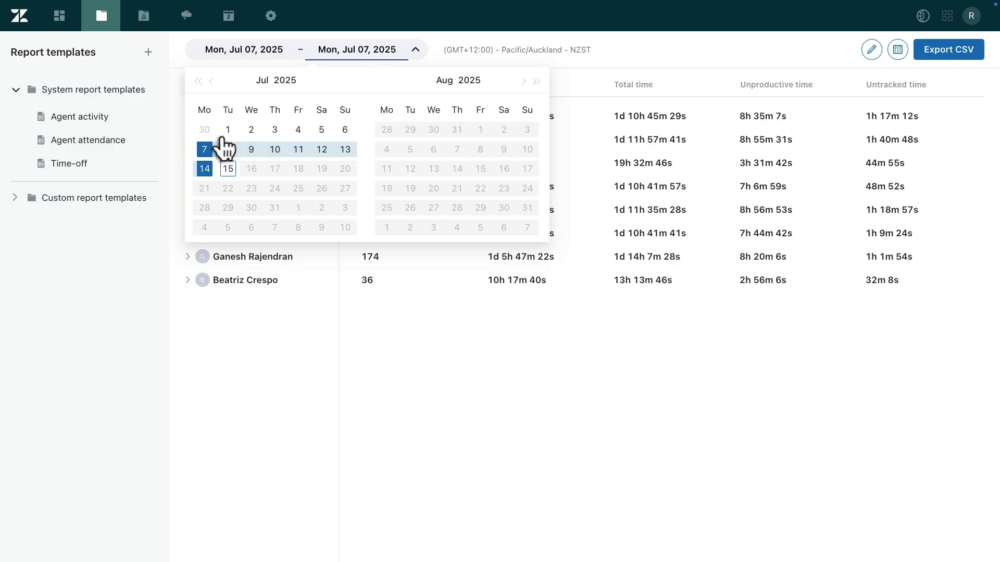
double_click(295, 148)
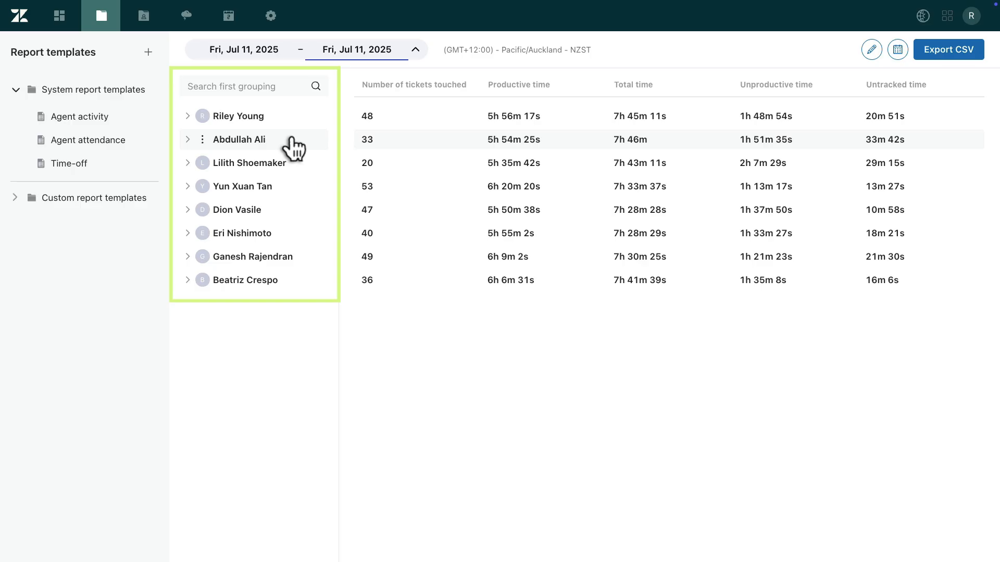
- Examine the first agent's activities with the hourly breakdown of Lunch and the third agent's activities, collapsing each agent when done
left_click(186, 115)
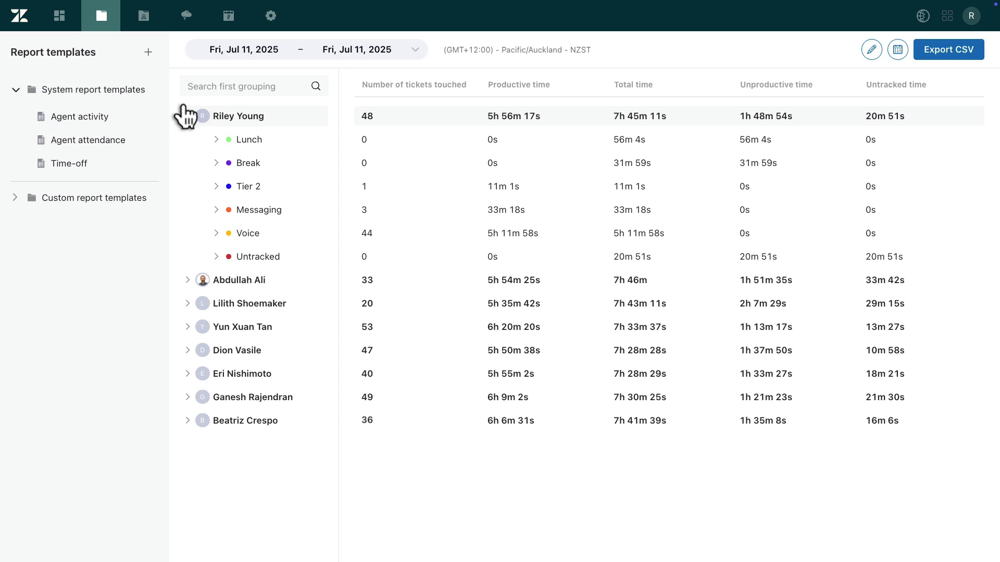
left_click(214, 136)
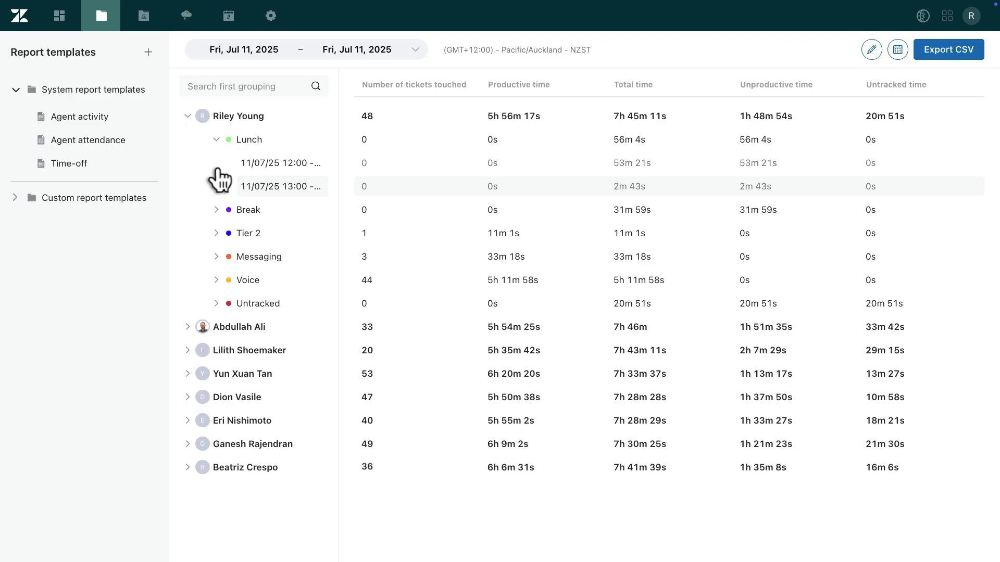
left_click(187, 115)
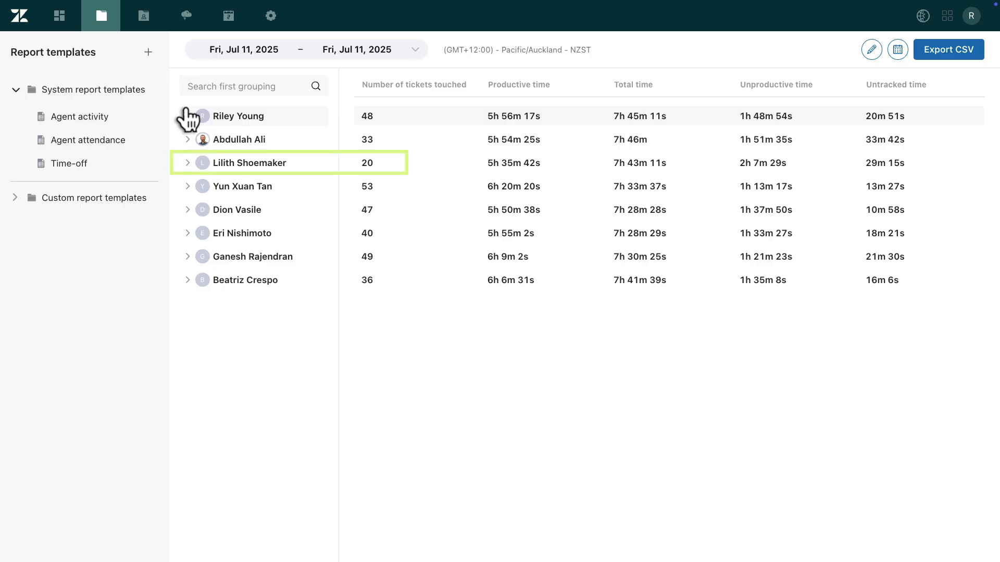
left_click(186, 162)
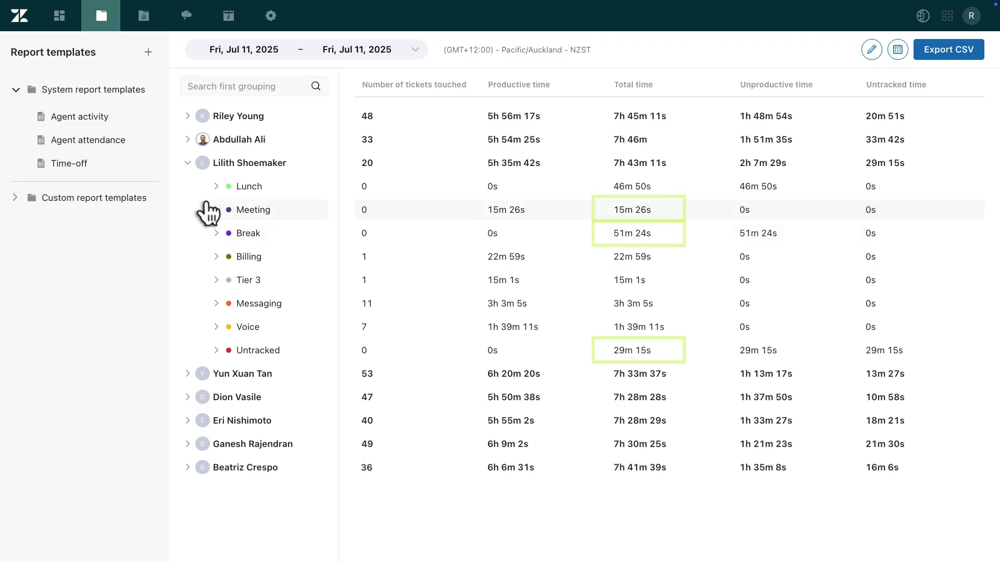
left_click(187, 163)
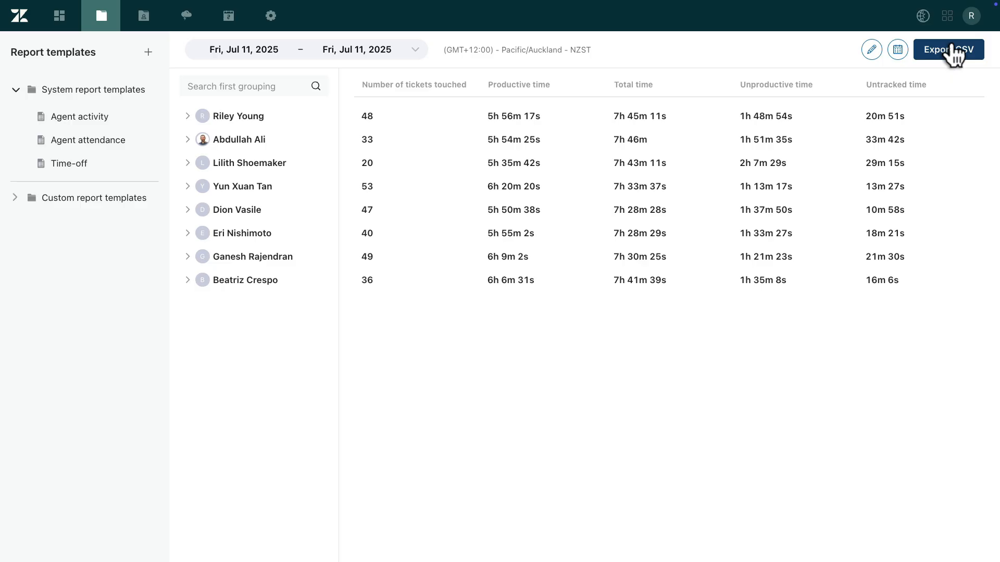
- Start a new scheduled CSV export for this report, name it "Gregs team productivity report" and add the recipient
left_click(898, 50)
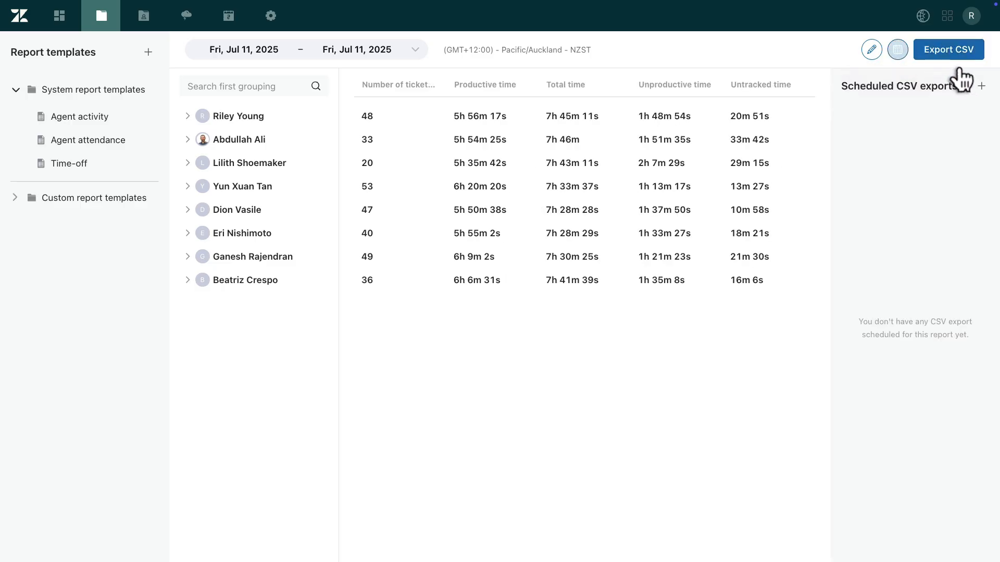
left_click(979, 86)
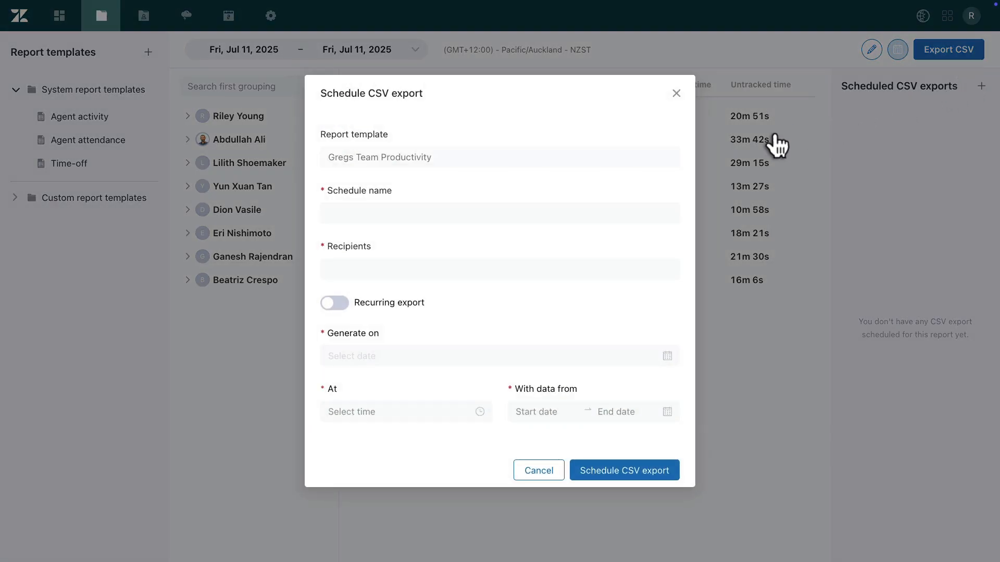
left_click(484, 213)
type("Gregs team productivity report")
left_click(475, 266)
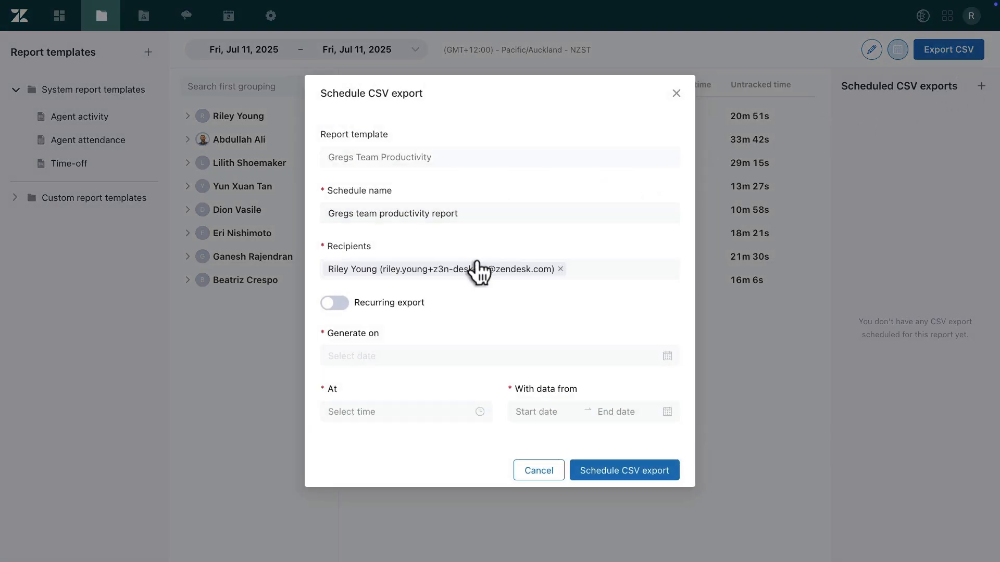
- Set the export to generate on 18-07-2025 at 08:00:00 with data from 14-07-2025 to 18-07-2025
left_click(473, 359)
type("18-07-2025")
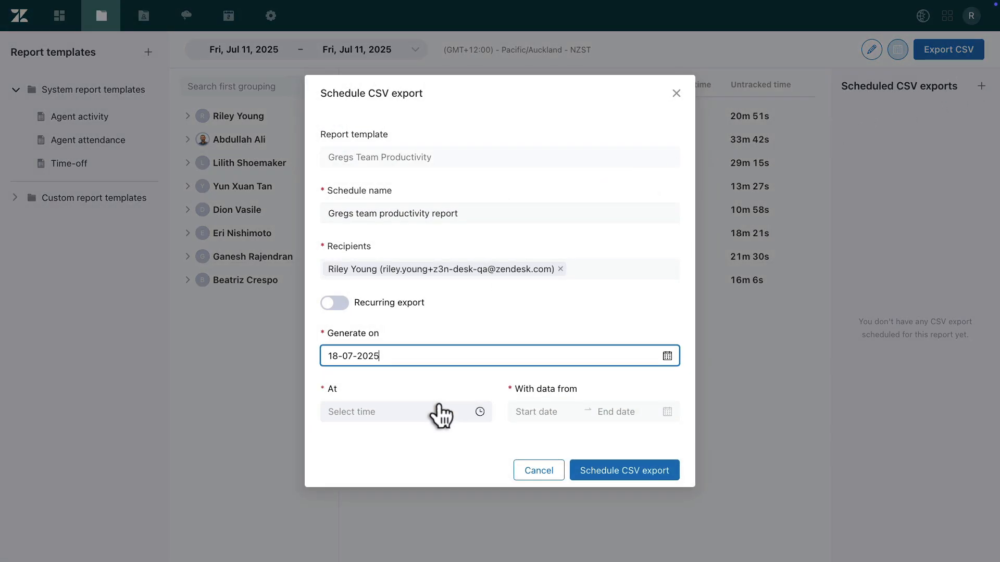
left_click(440, 414)
type("08:00:00")
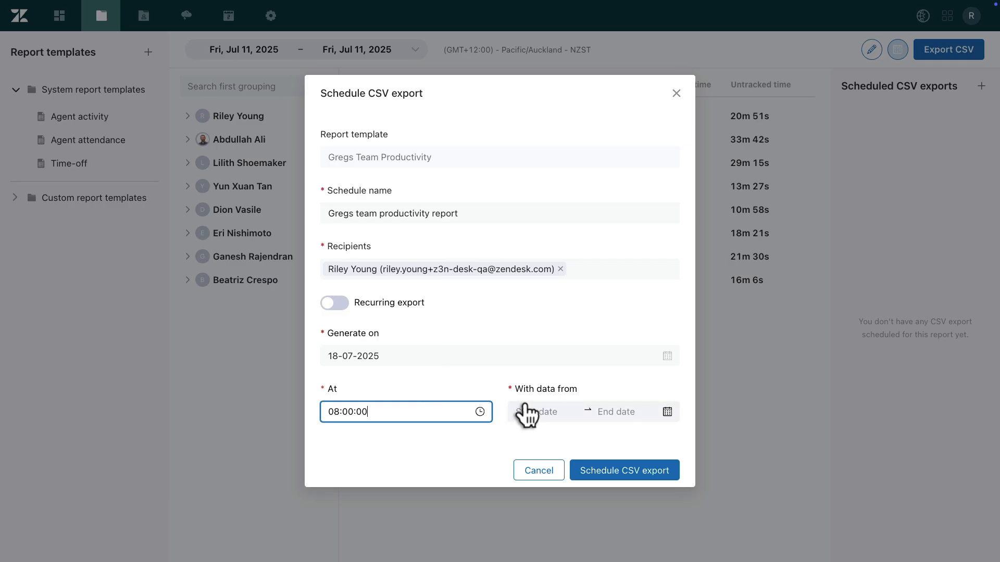
left_click(525, 406)
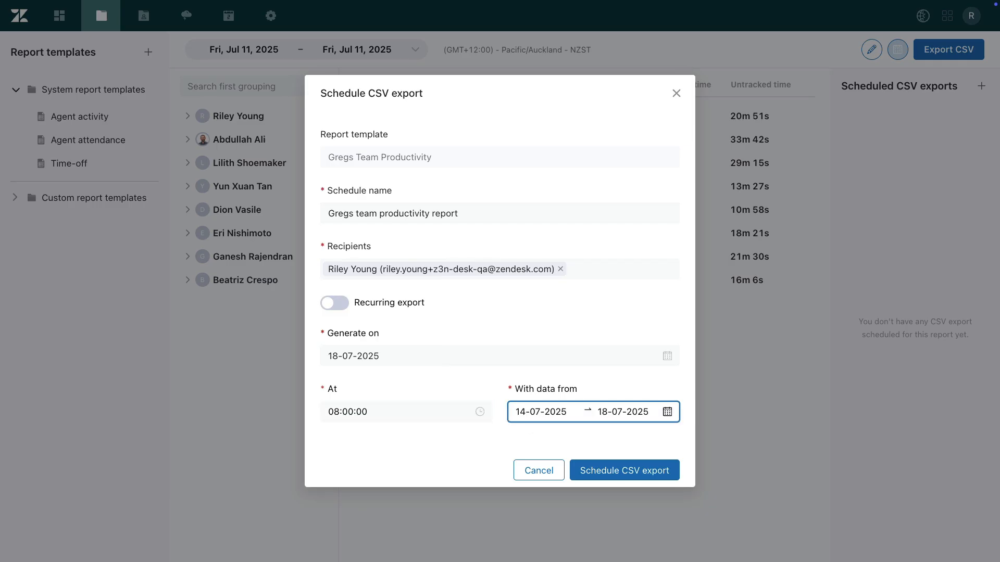
- Make the export recurring every 1 week on Friday, schedule it and close the list of scheduled exports
left_click(328, 303)
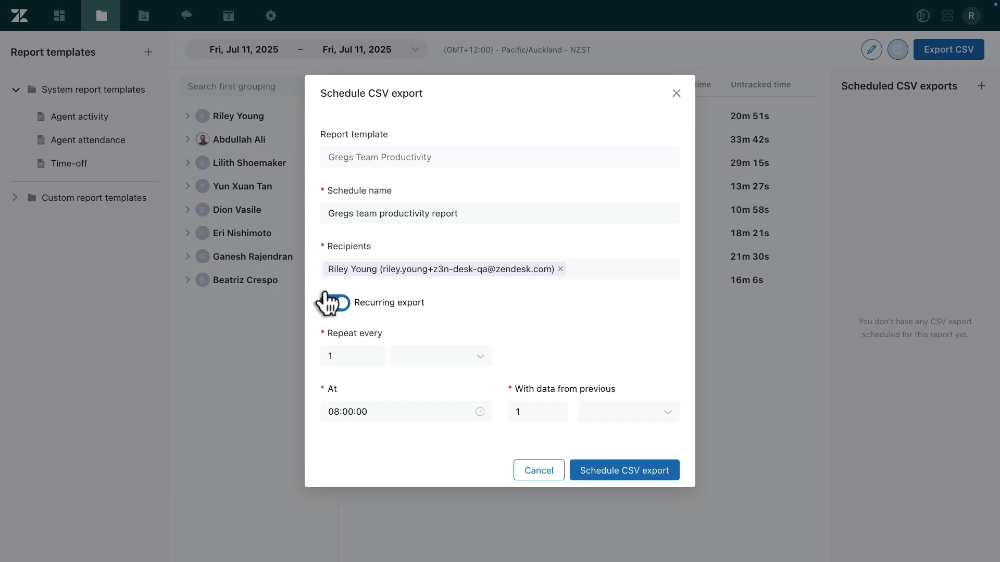
left_click(634, 472)
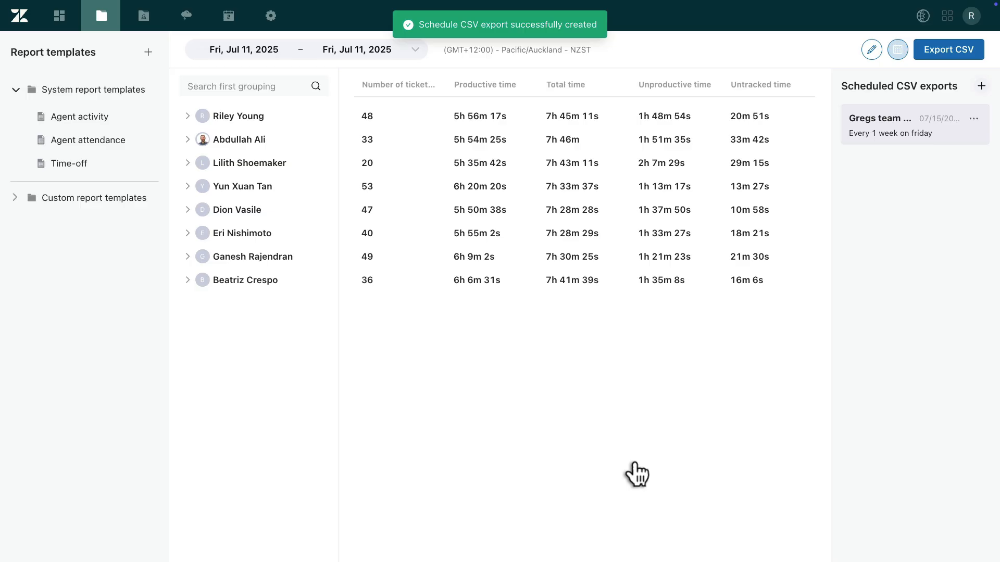
left_click(896, 50)
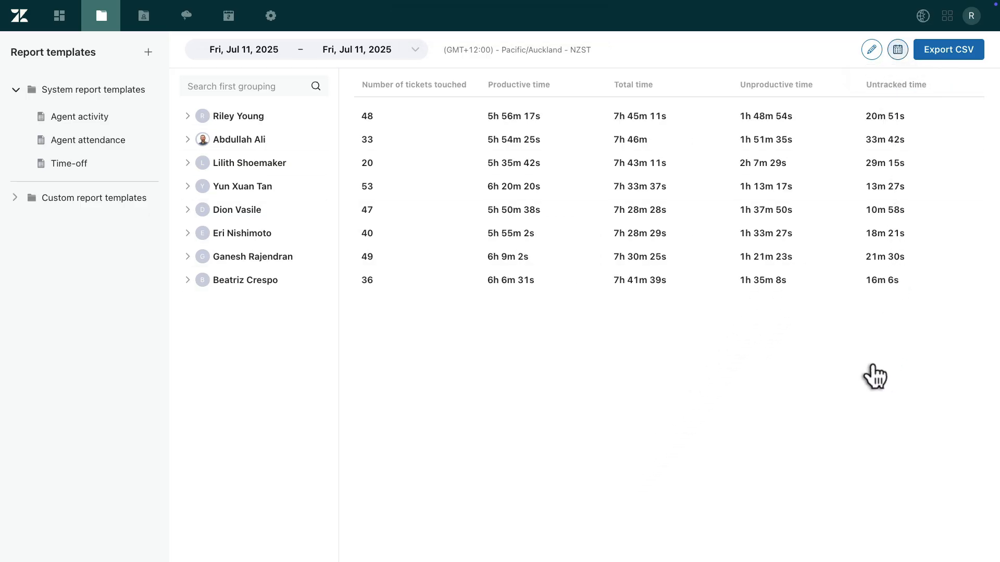
- Expand the custom report templates and review the actions available for the Gregs Team Productivity template
left_click(11, 197)
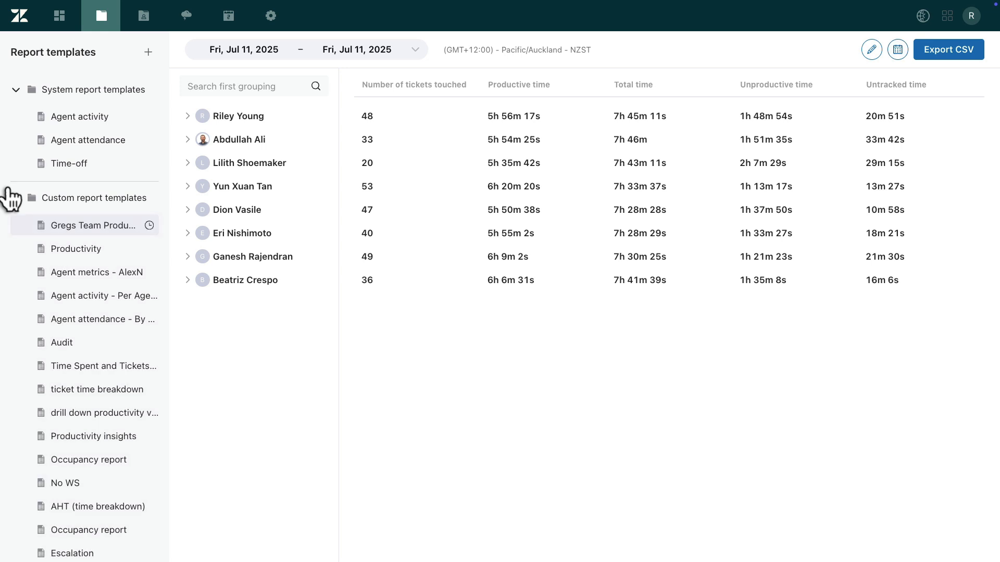
right_click(38, 219)
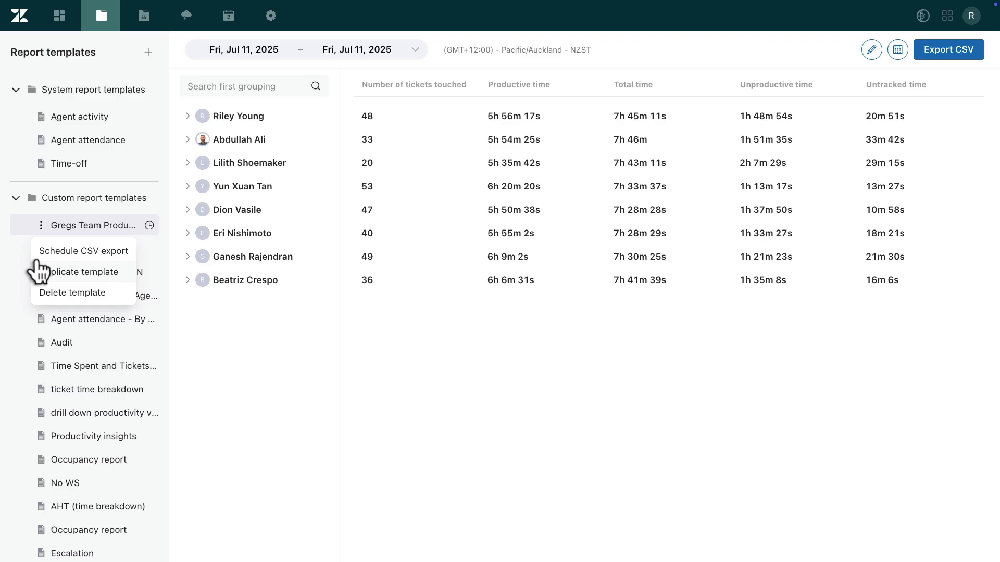
left_click(421, 376)
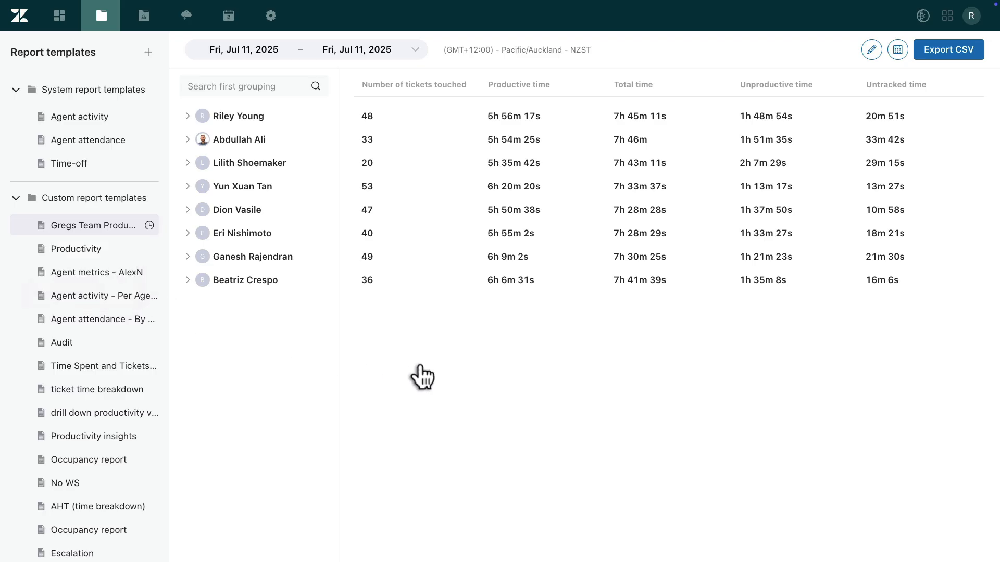